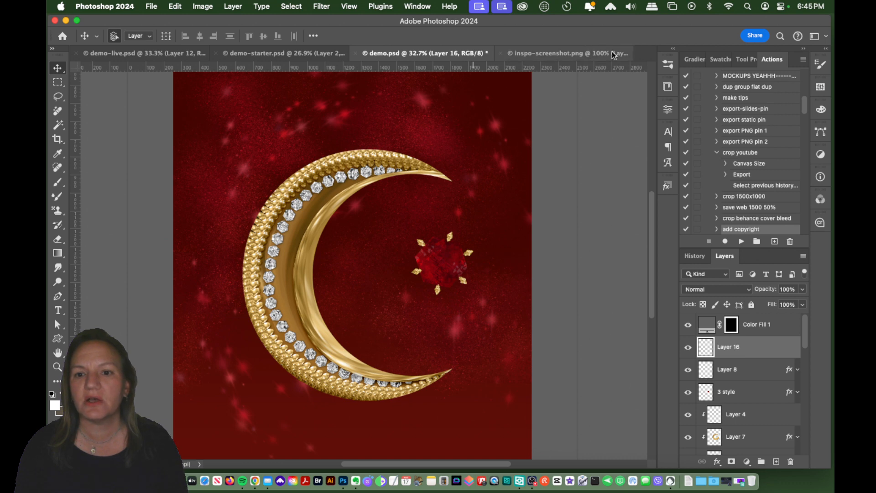
# Step: Look at the reference jewelry design in inspo-screenshot.png, and return to demo.psd
pyautogui.click(588, 53)
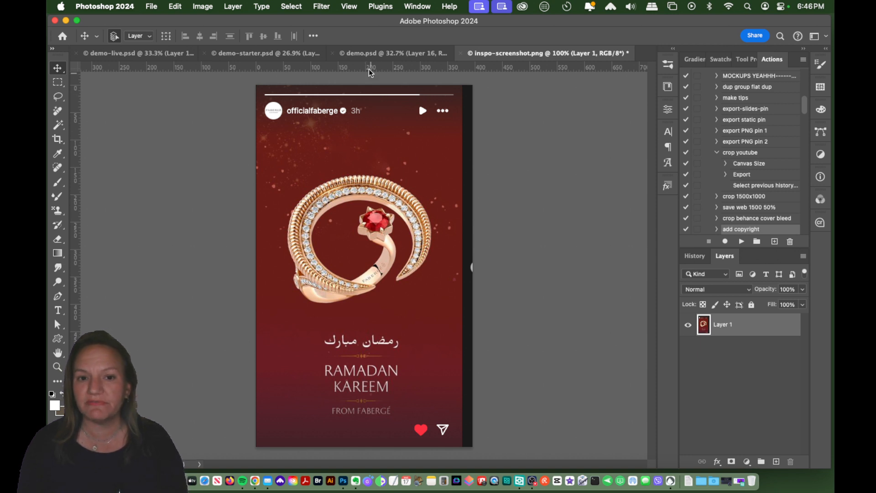
pyautogui.click(360, 54)
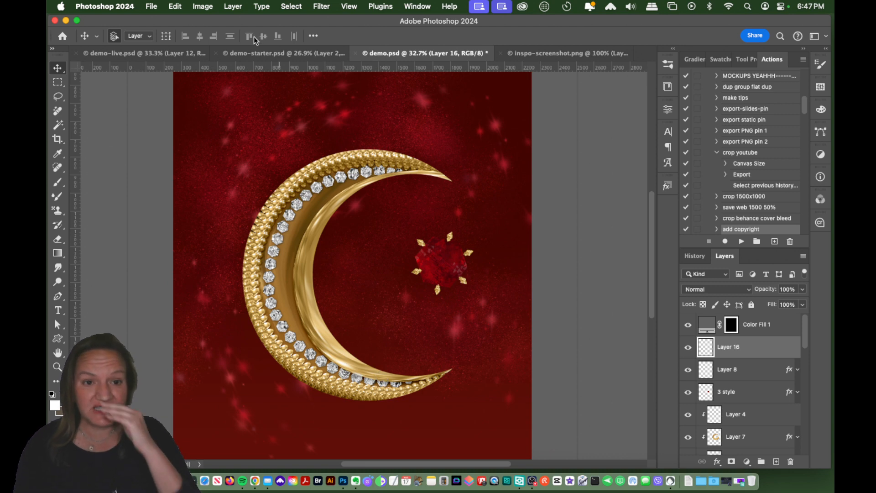
# Step: Switch to demo-live.psd and close it
pyautogui.click(129, 54)
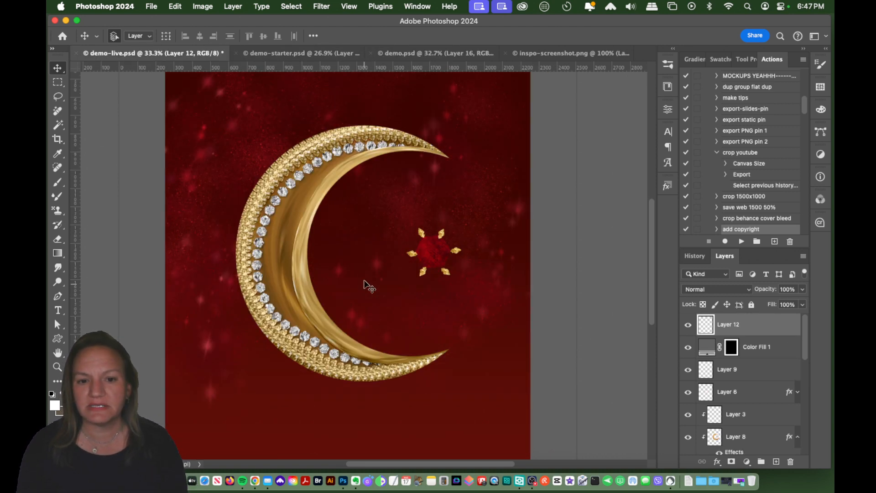
pyautogui.press('super+w')
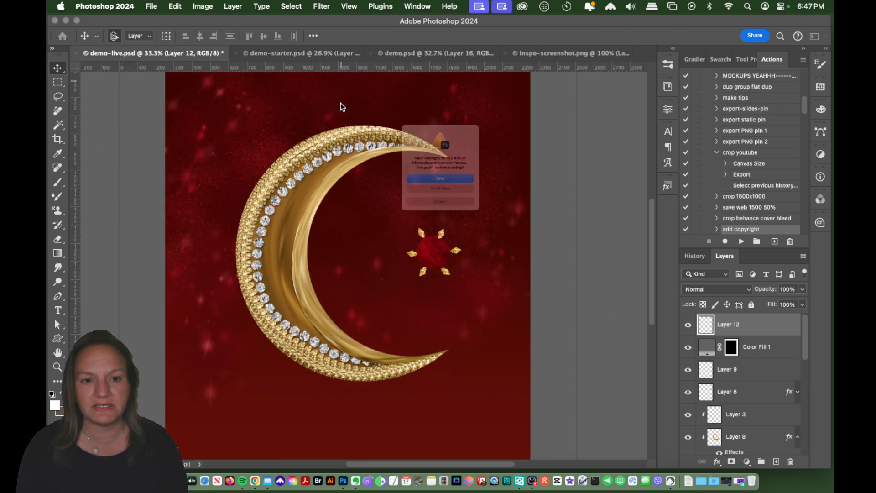
pyautogui.click(430, 206)
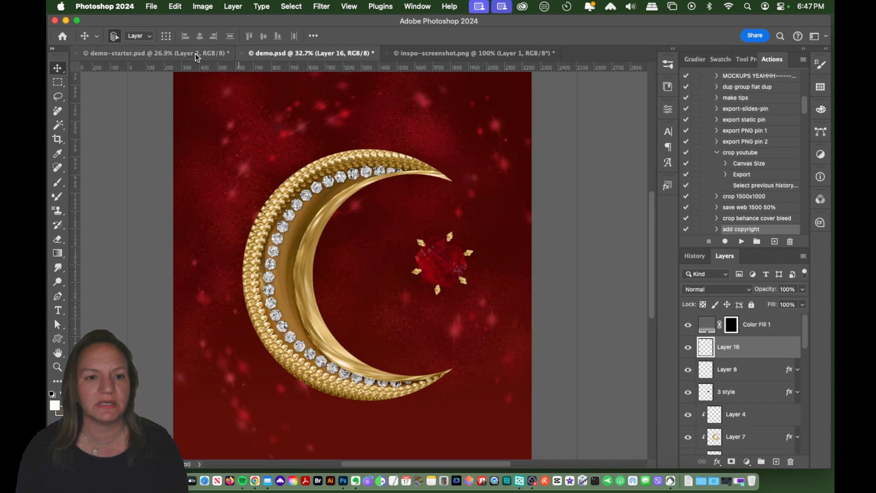
# Step: Show the Rectangle 1 and Rectangle 1 copy layers in demo-starter.psd, and close that document
pyautogui.click(195, 54)
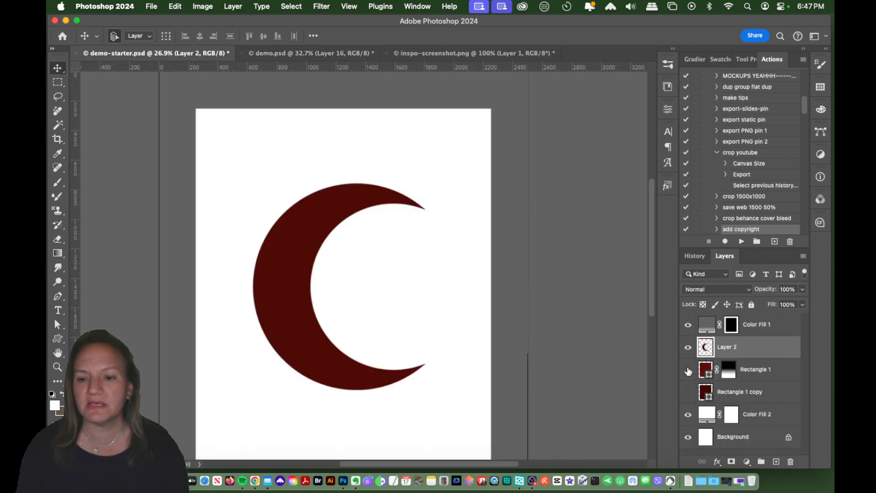
pyautogui.moveTo(688, 371); pyautogui.dragTo(688, 392)
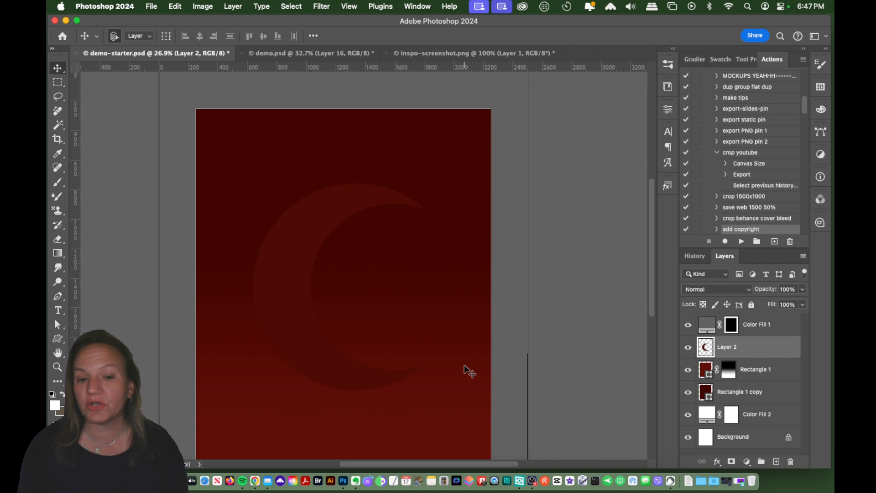
pyautogui.press('super+w')
pyautogui.click(437, 208)
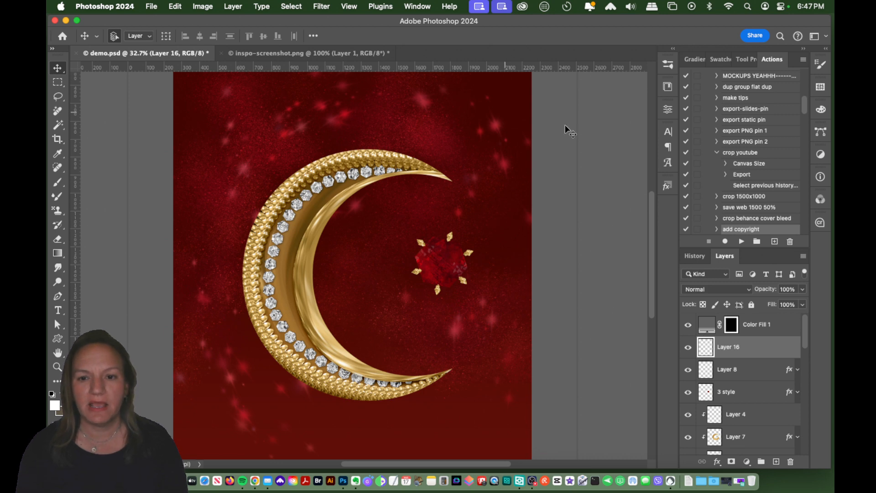
# Step: Toggle the Color Fill 1 layer off and on, and choose the Mixer Brush Tool cc 4 preset from the brushes 4 group
pyautogui.click(667, 64)
pyautogui.click(601, 310)
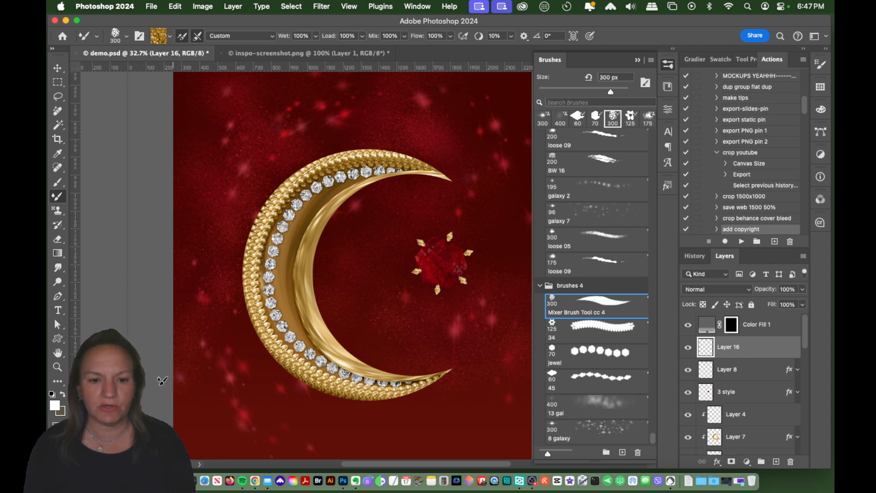
pyautogui.click(57, 366)
pyautogui.moveTo(211, 359); pyautogui.dragTo(212, 359)
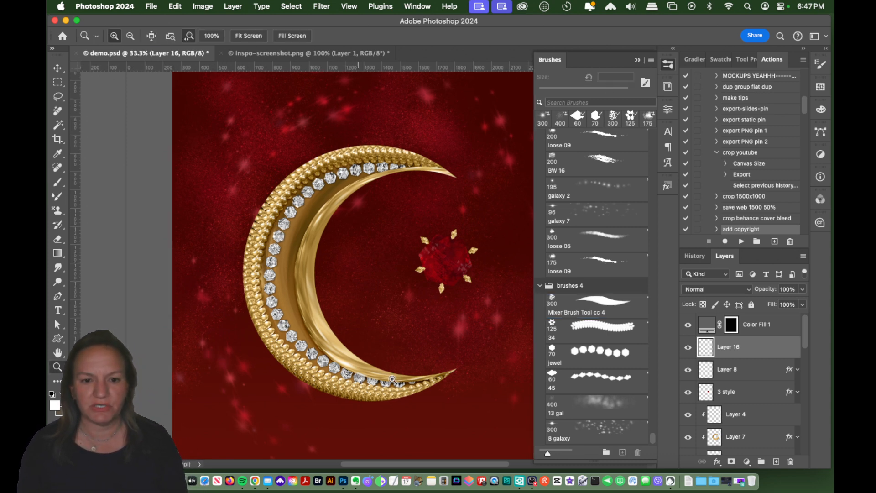
pyautogui.moveTo(213, 325); pyautogui.dragTo(232, 323)
pyautogui.moveTo(366, 319); pyautogui.dragTo(350, 336)
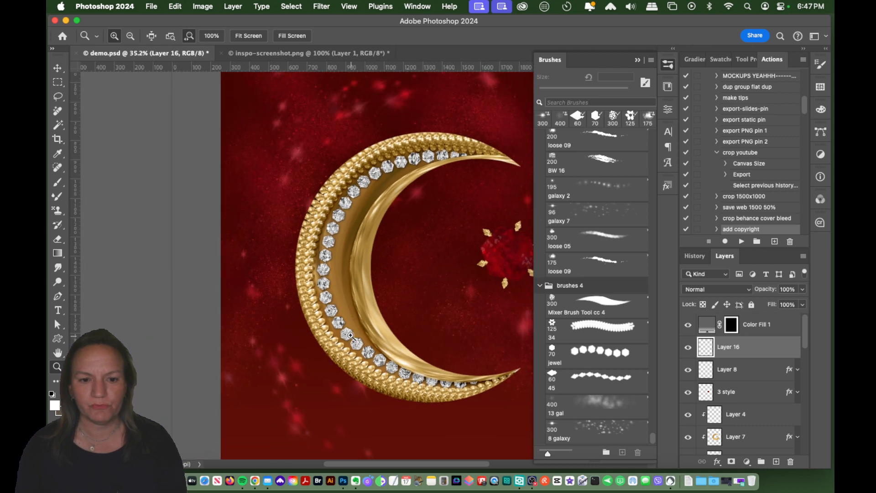
pyautogui.click(686, 327)
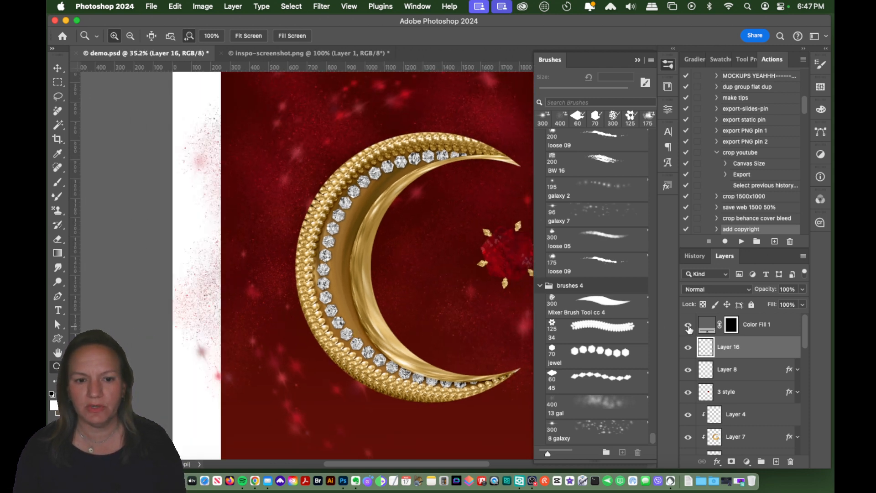
pyautogui.click(688, 326)
pyautogui.click(585, 311)
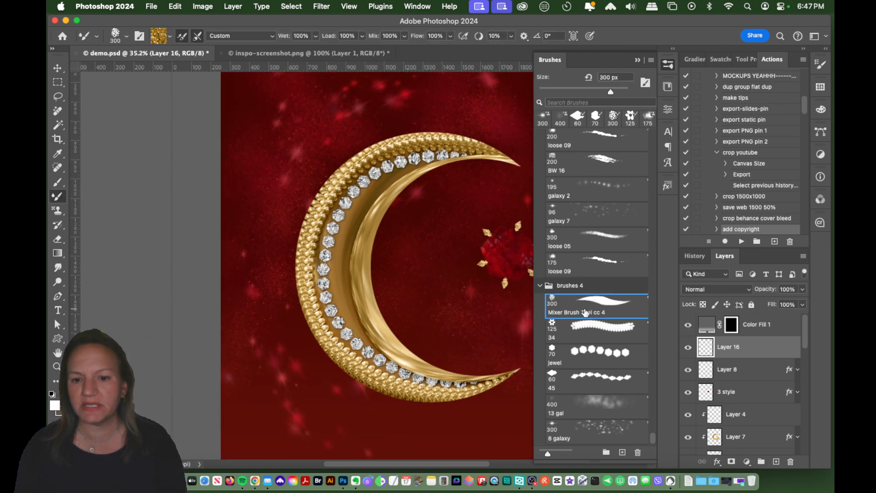
# Step: Try wavy 300 px gold strokes with Mixer Brush Tool cc 4 beside the crescent on Layer 16, undoing each one
pyautogui.moveTo(278, 174)
pyautogui.mouseDown()
pyautogui.moveTo(261, 195)
pyautogui.moveTo(245, 260)
pyautogui.moveTo(266, 321)
pyautogui.moveTo(241, 374)
pyautogui.moveTo(267, 431)
pyautogui.mouseUp()
pyautogui.press('super+z')
pyautogui.moveTo(233, 246); pyautogui.dragTo(237, 450)
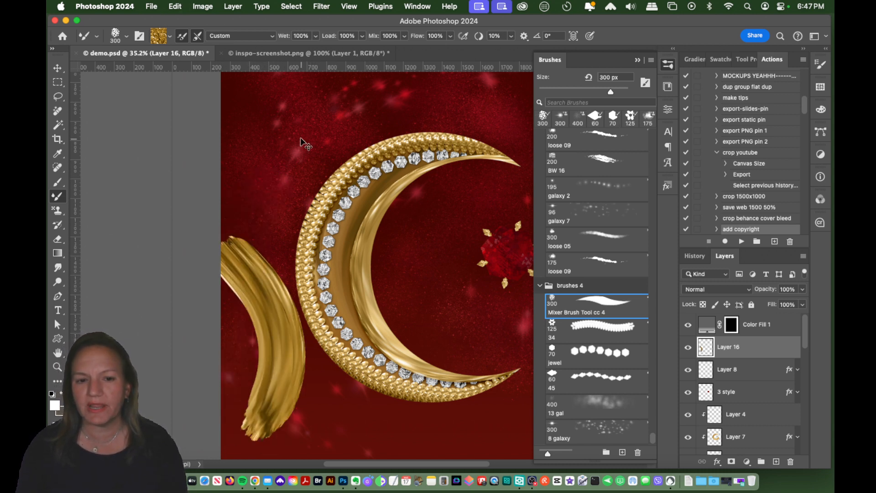
pyautogui.press('super+z')
pyautogui.moveTo(322, 134)
pyautogui.mouseDown()
pyautogui.moveTo(296, 174)
pyautogui.moveTo(326, 298)
pyautogui.moveTo(277, 380)
pyautogui.moveTo(300, 445)
pyautogui.mouseUp()
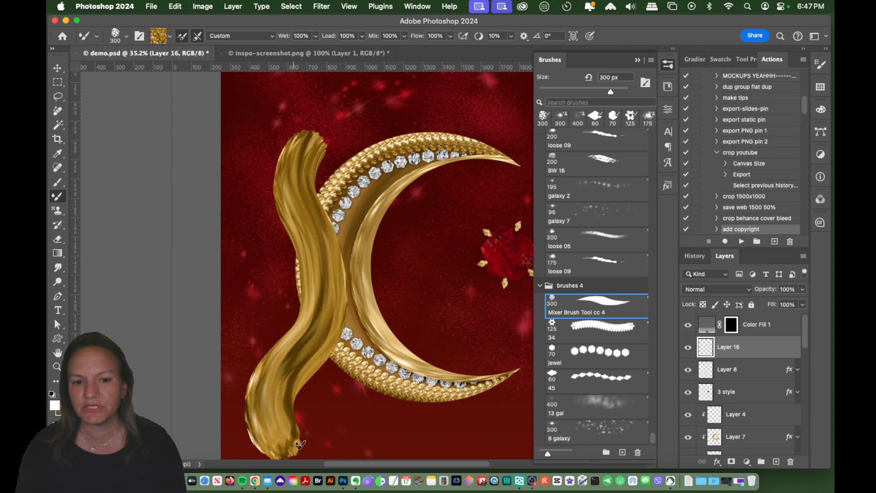
pyautogui.press('super+z')
pyautogui.moveTo(299, 112)
pyautogui.mouseDown()
pyautogui.moveTo(269, 214)
pyautogui.moveTo(281, 285)
pyautogui.mouseUp()
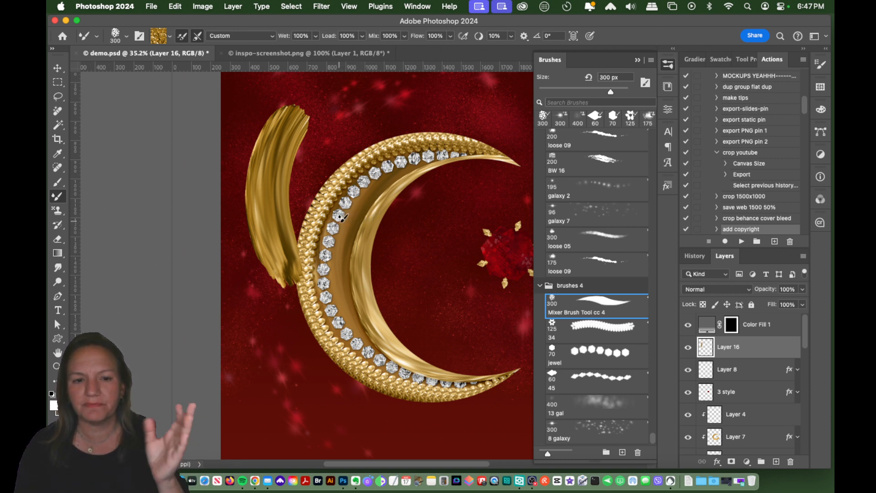
pyautogui.press('super+z')
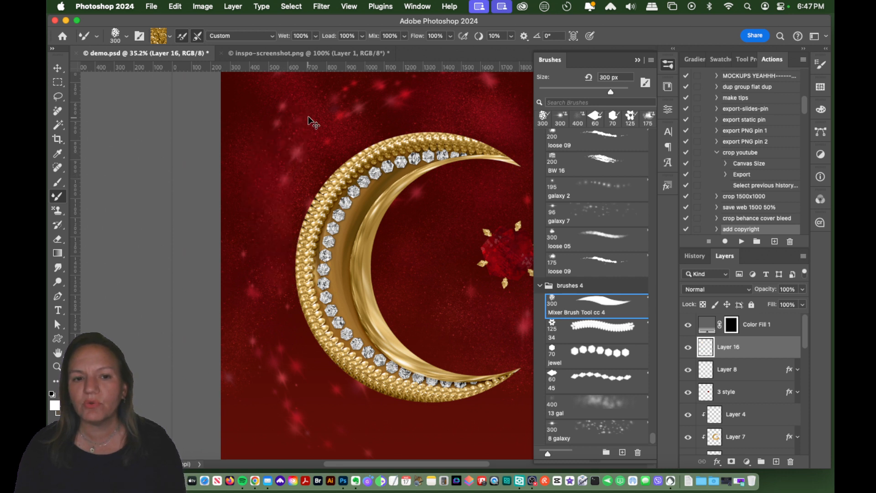
pyautogui.moveTo(320, 102)
pyautogui.mouseDown()
pyautogui.moveTo(293, 138)
pyautogui.moveTo(296, 221)
pyautogui.moveTo(240, 328)
pyautogui.moveTo(269, 386)
pyautogui.mouseUp()
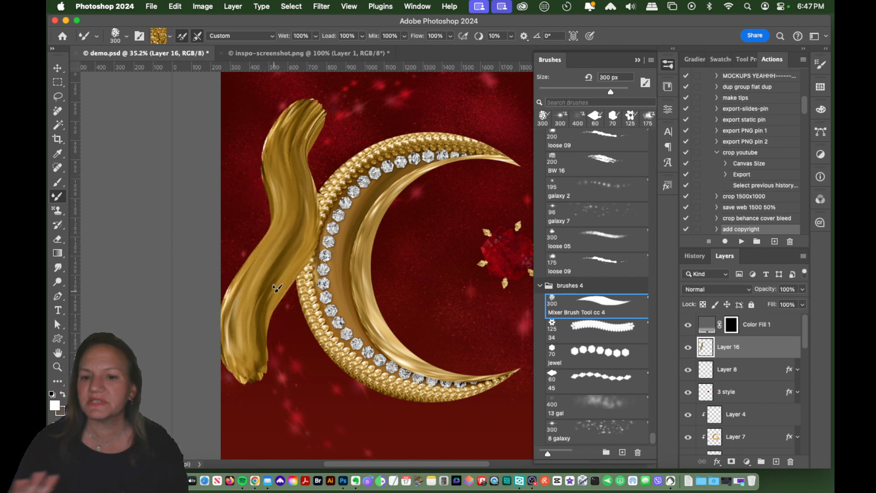
pyautogui.press('super+z')
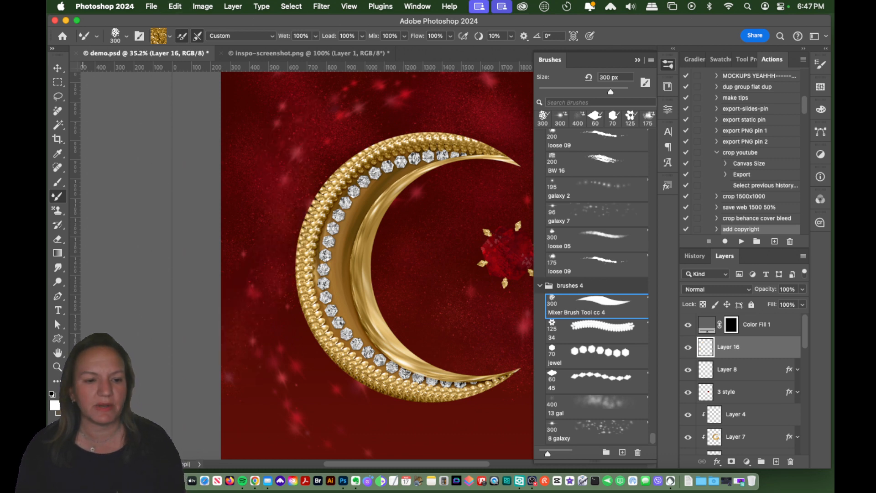
# Step: Try a 125 px braided gold stroke beside the crescent with the preset 34 mixer brush, and undo it
pyautogui.click(57, 381)
pyautogui.click(56, 367)
pyautogui.click(442, 320)
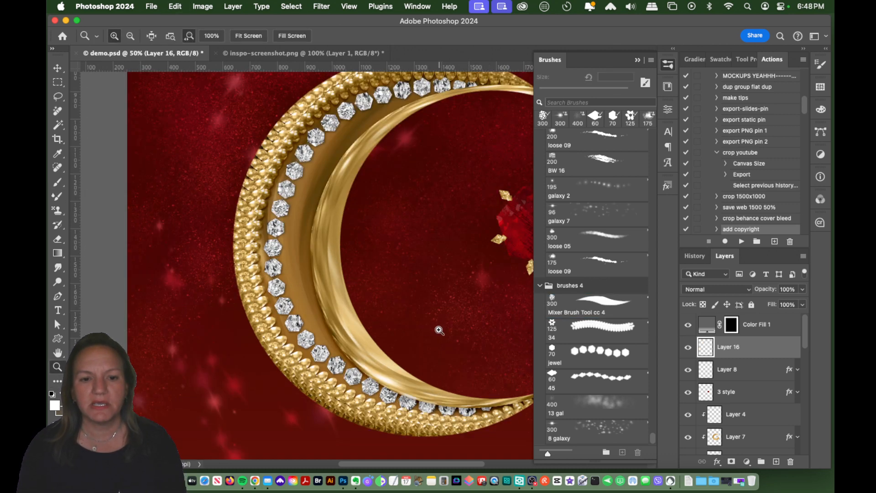
pyautogui.click(57, 196)
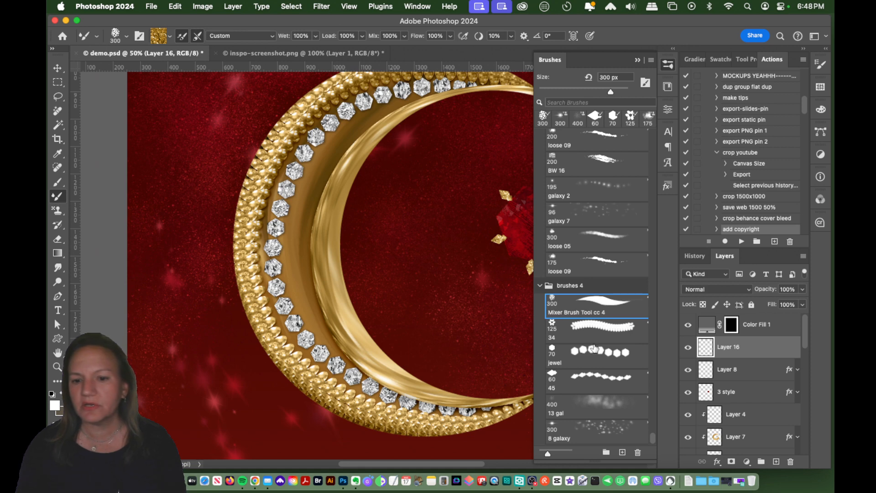
pyautogui.click(593, 349)
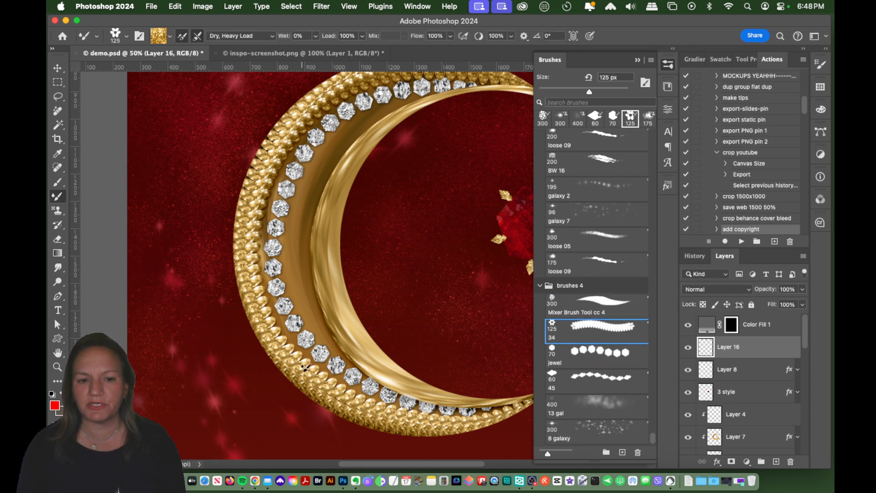
pyautogui.moveTo(220, 96)
pyautogui.mouseDown()
pyautogui.moveTo(185, 170)
pyautogui.moveTo(201, 301)
pyautogui.moveTo(160, 407)
pyautogui.moveTo(185, 431)
pyautogui.mouseUp()
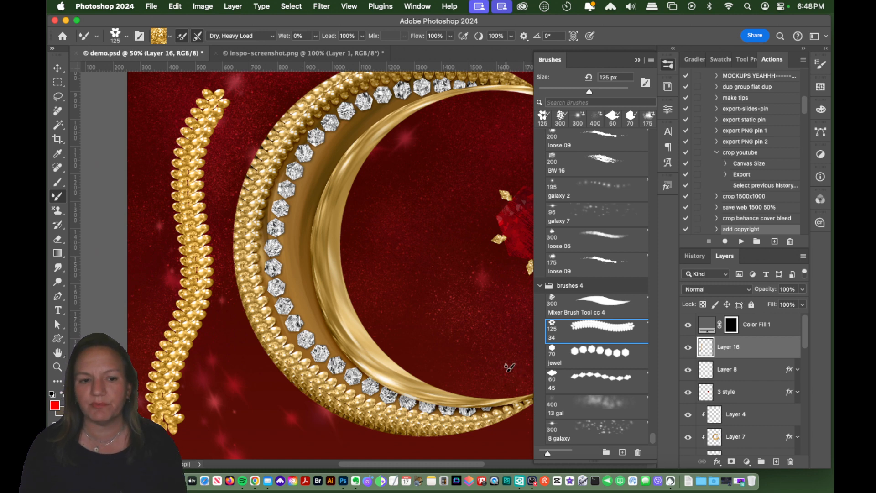
pyautogui.press('super+z')
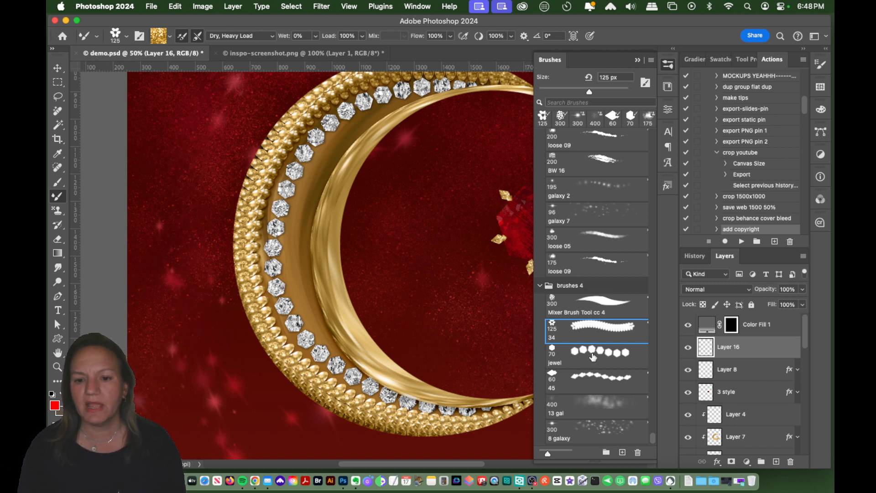
# Step: Try a curved row of white hexagons beside the crescent with the 70 px jewel brush, and undo it
pyautogui.click(593, 356)
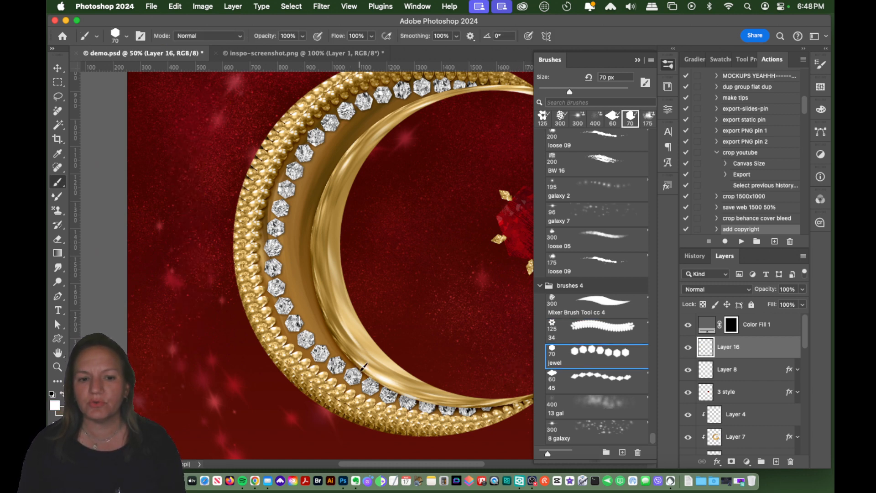
pyautogui.moveTo(218, 139)
pyautogui.mouseDown()
pyautogui.moveTo(196, 170)
pyautogui.moveTo(172, 243)
pyautogui.moveTo(179, 307)
pyautogui.moveTo(214, 365)
pyautogui.mouseUp()
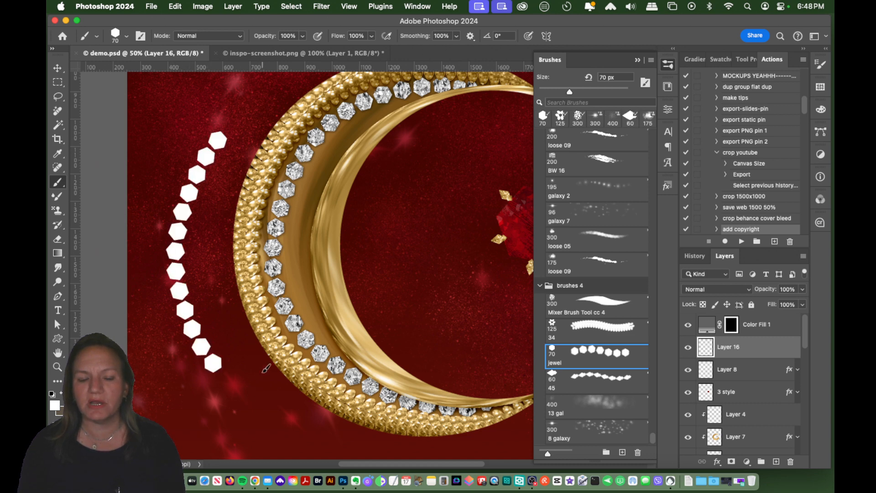
pyautogui.press('super+z')
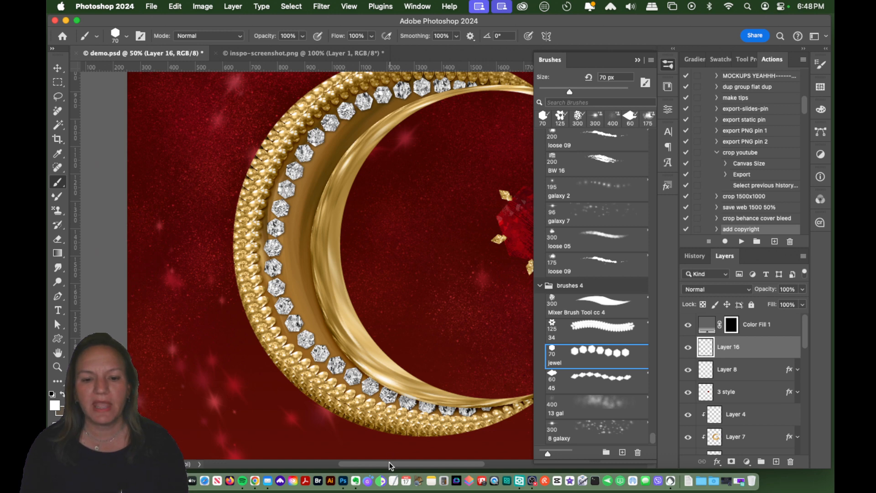
# Step: Try a short gold prong stroke between the crescent and the red gem with the 60 px preset 45, and undo it
pyautogui.moveTo(389, 466); pyautogui.dragTo(408, 465)
pyautogui.click(586, 383)
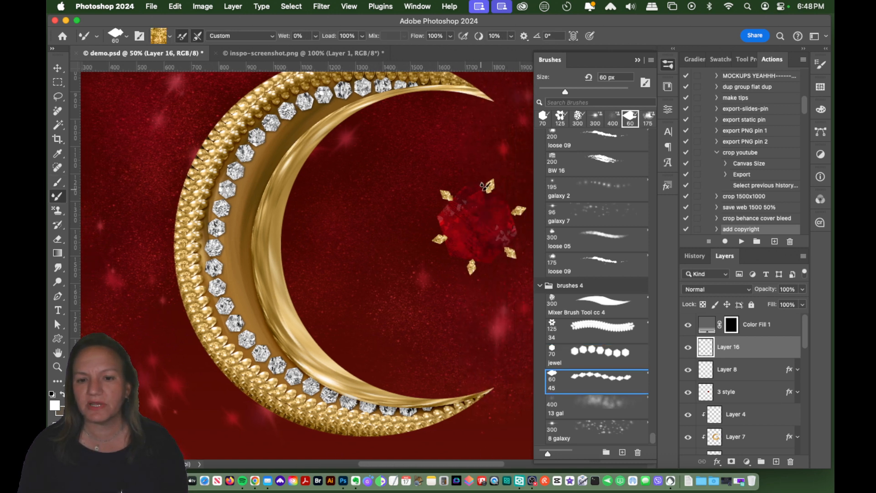
pyautogui.moveTo(390, 187); pyautogui.dragTo(391, 215)
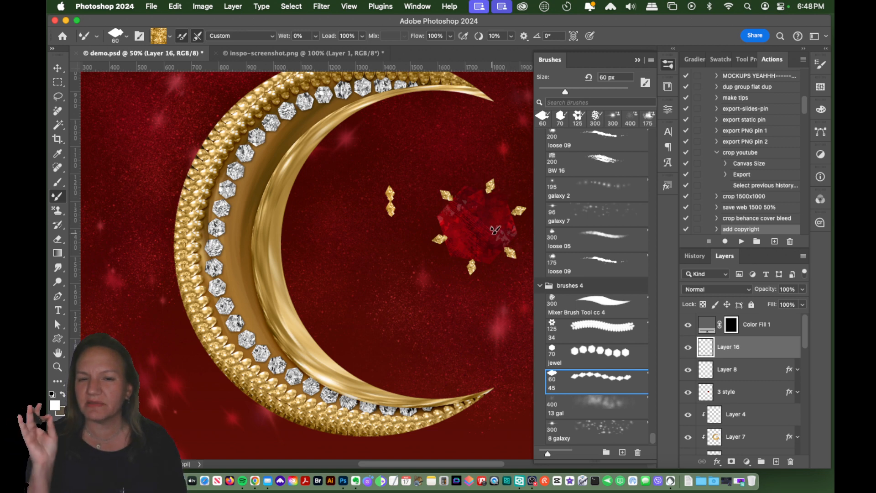
pyautogui.press('super+z')
# Step: Try a 400 px red texture stroke inside the crescent with the 13 gal brush, and undo it
pyautogui.click(590, 410)
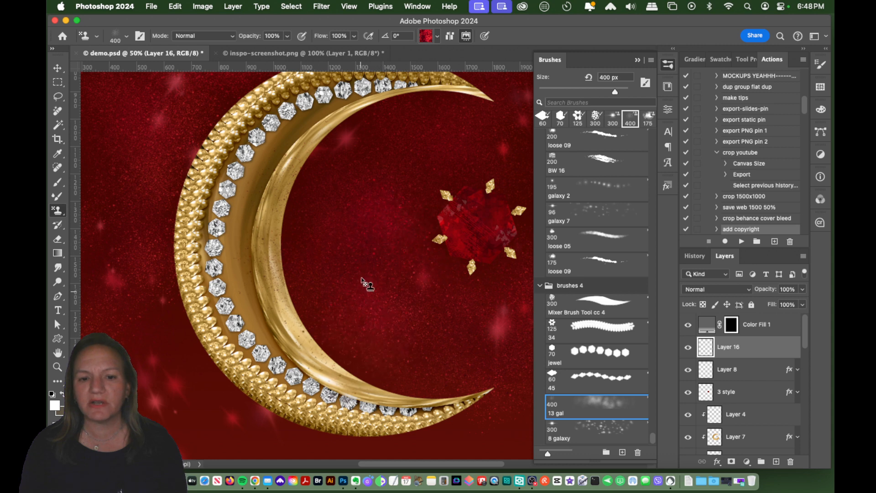
pyautogui.moveTo(365, 283)
pyautogui.mouseDown()
pyautogui.moveTo(415, 216)
pyautogui.moveTo(425, 323)
pyautogui.mouseUp()
pyautogui.press('super+z')
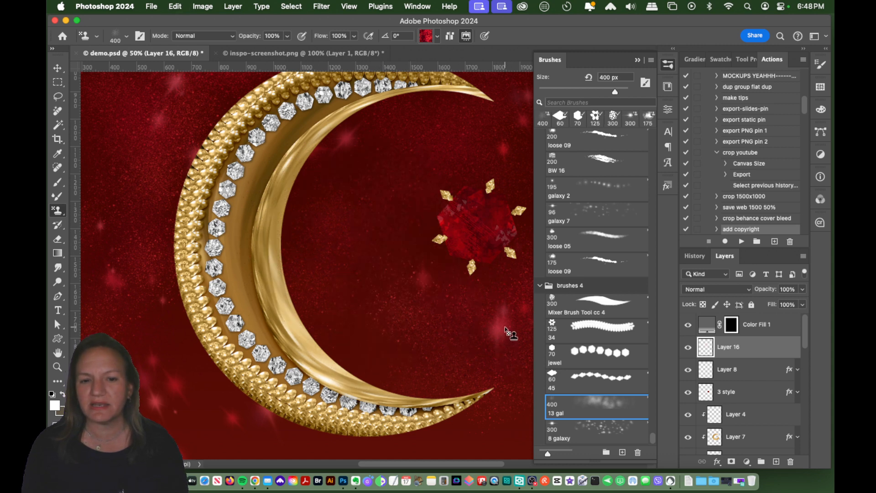
# Step: Try scattering red sparkles over the crescent area with the 300 px 8 galaxy brush, undoing the stamps
pyautogui.click(579, 433)
pyautogui.click(367, 221)
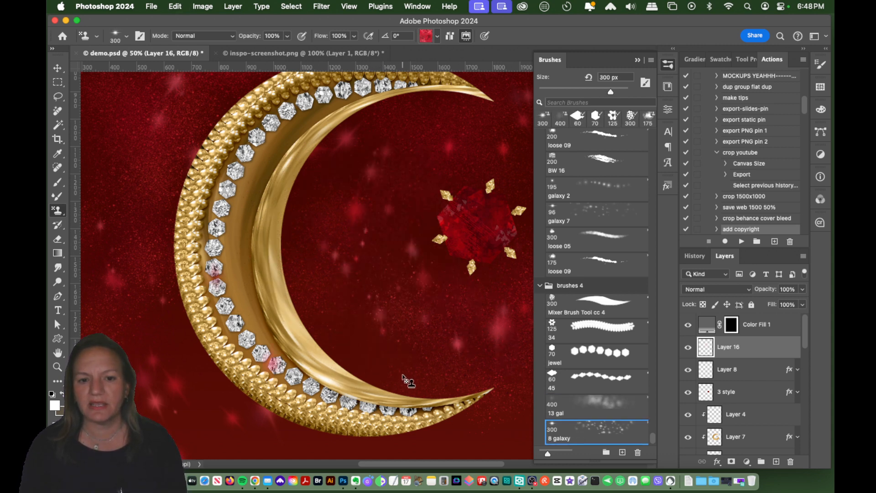
pyautogui.click(427, 37)
pyautogui.click(426, 38)
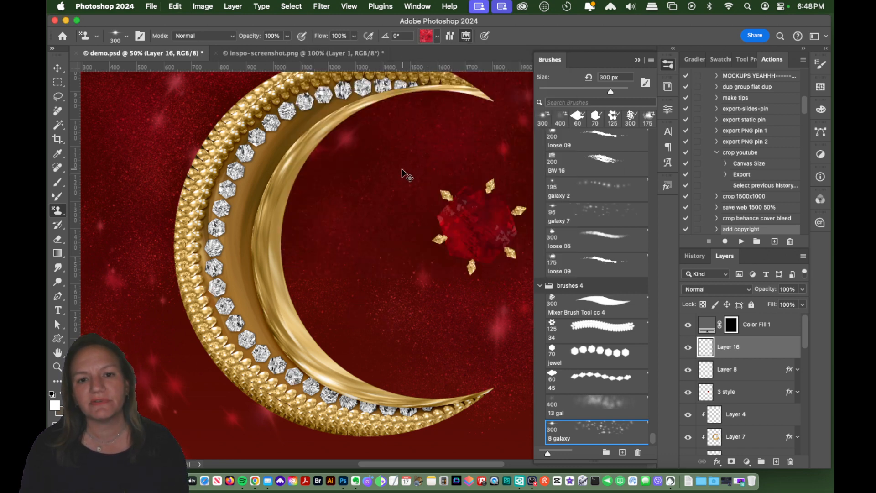
pyautogui.click(363, 228)
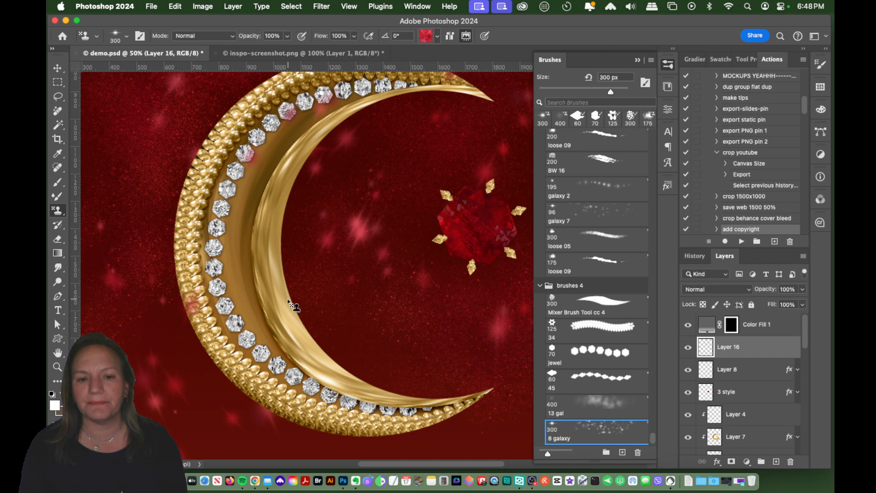
pyautogui.press('super+z')
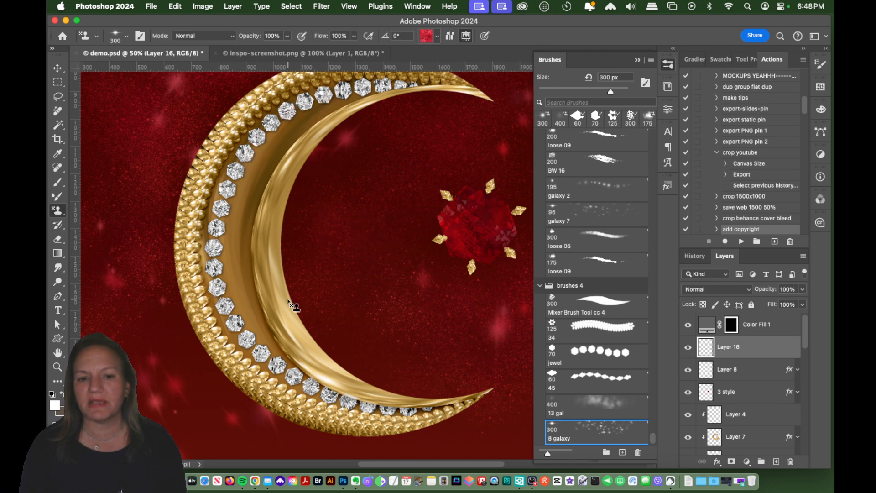
# Step: Hide the brush library and zoom out until the whole crescent and gem are in view
pyautogui.click(667, 66)
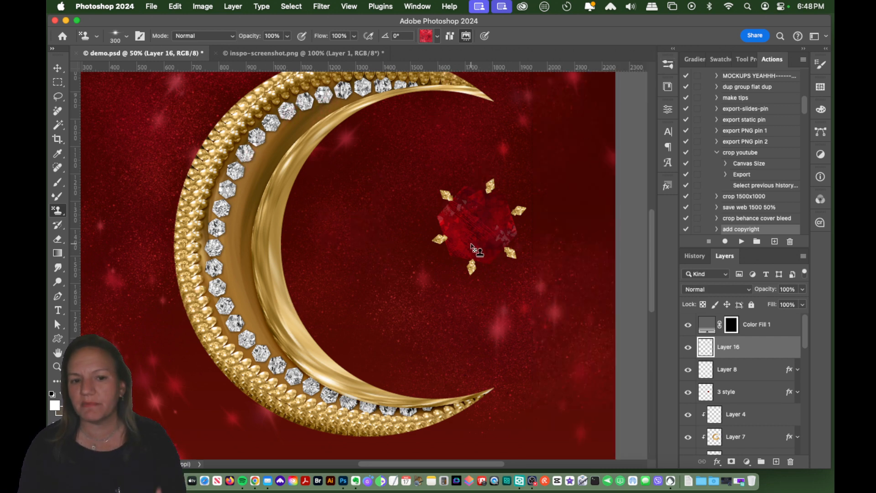
pyautogui.click(57, 367)
pyautogui.moveTo(426, 232); pyautogui.dragTo(410, 260)
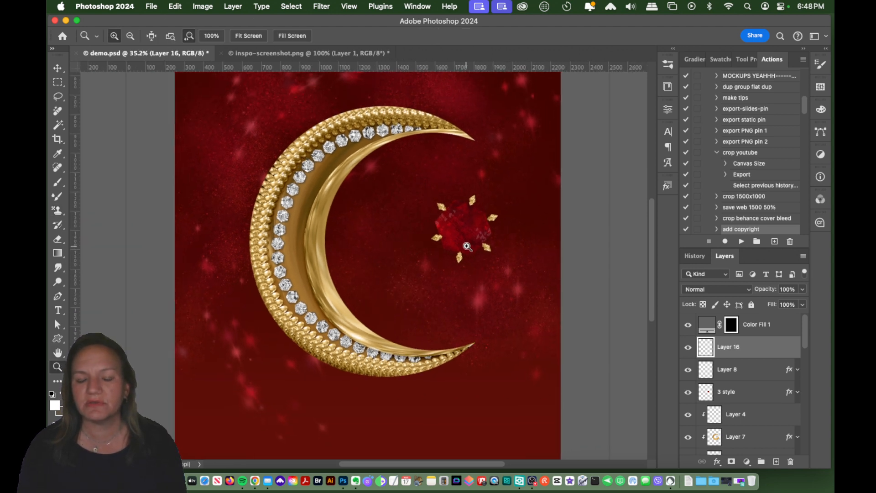